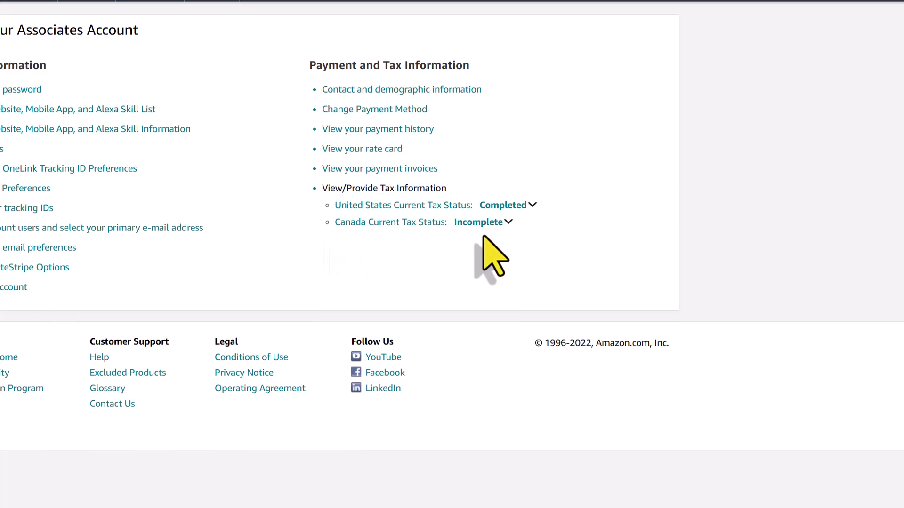
Note the Canada tax status Incomplete, then switch the tax interview language to Chinese (Simplified).
{"action": "left_click_drag", "start_coordinate": [503, 194], "coordinate": [455, 181]}
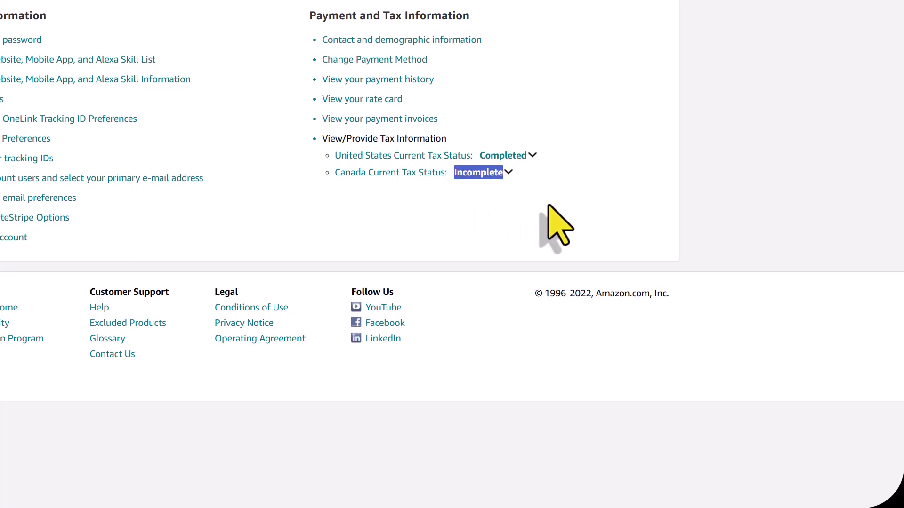
{"action": "left_click", "coordinate": [560, 197]}
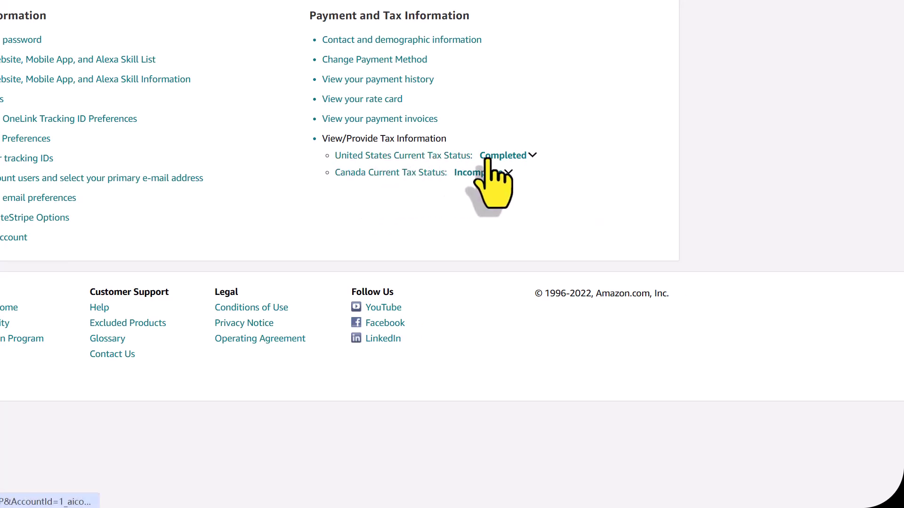
{"action": "mouse_move", "coordinate": [526, 160]}
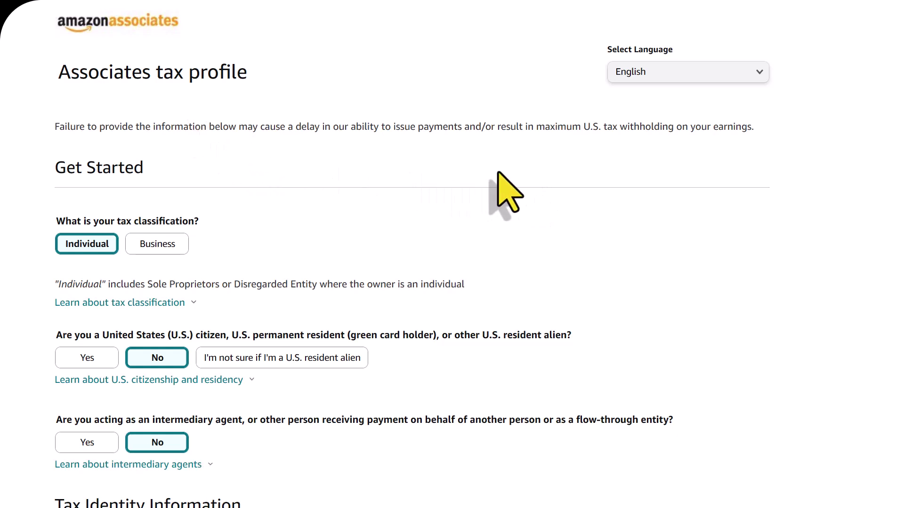
{"action": "left_click", "coordinate": [717, 75]}
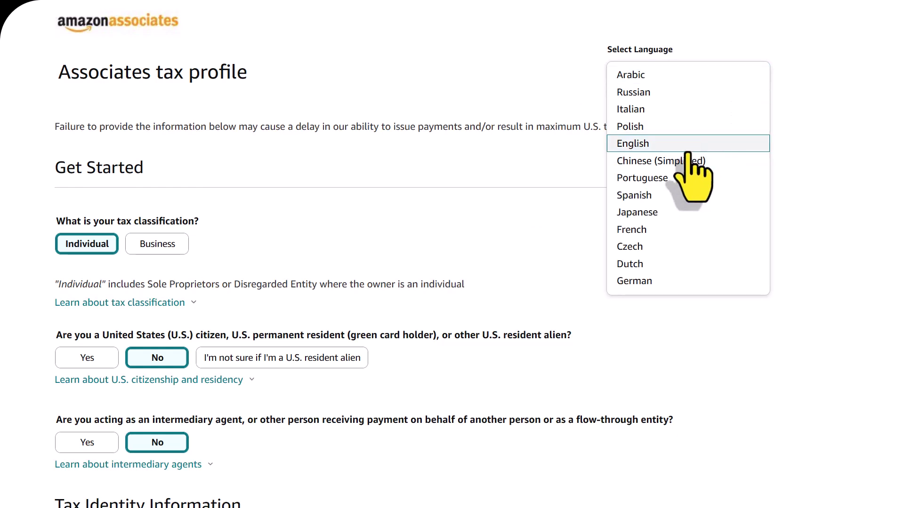
{"action": "left_click", "coordinate": [687, 160]}
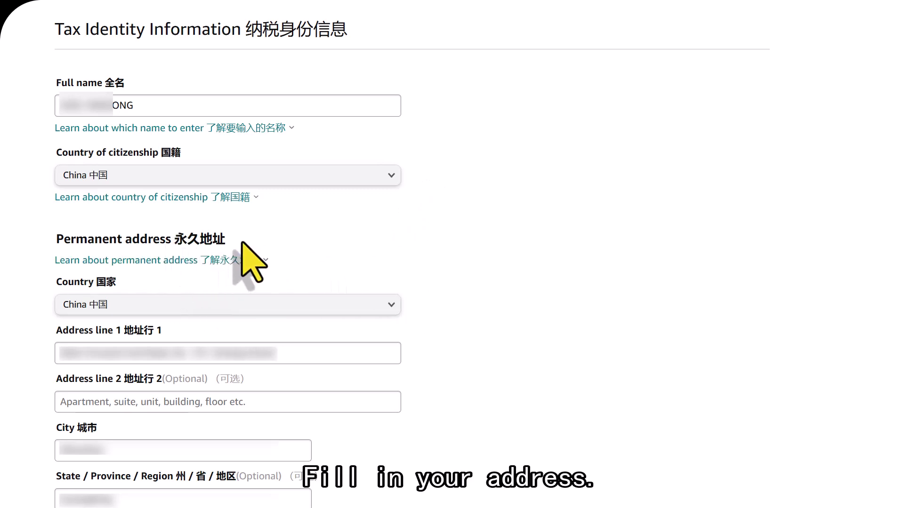
Review the Shenzhen, Guangdong permanent address and start entering the Chinese Resident ID Card Number as the non-US TIN.
{"action": "left_click_drag", "start_coordinate": [56, 240], "coordinate": [171, 238]}
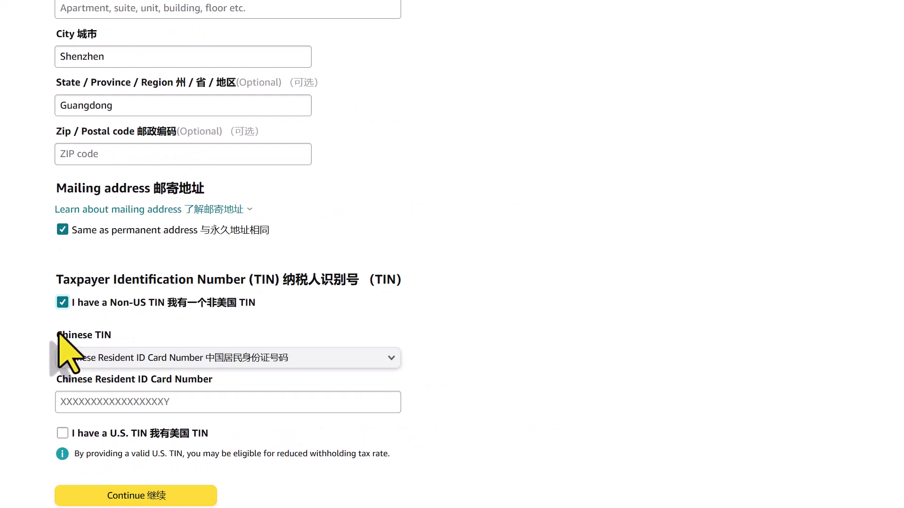
{"action": "scroll", "coordinate": [80, 339], "scroll_direction": "down", "scroll_amount": 2}
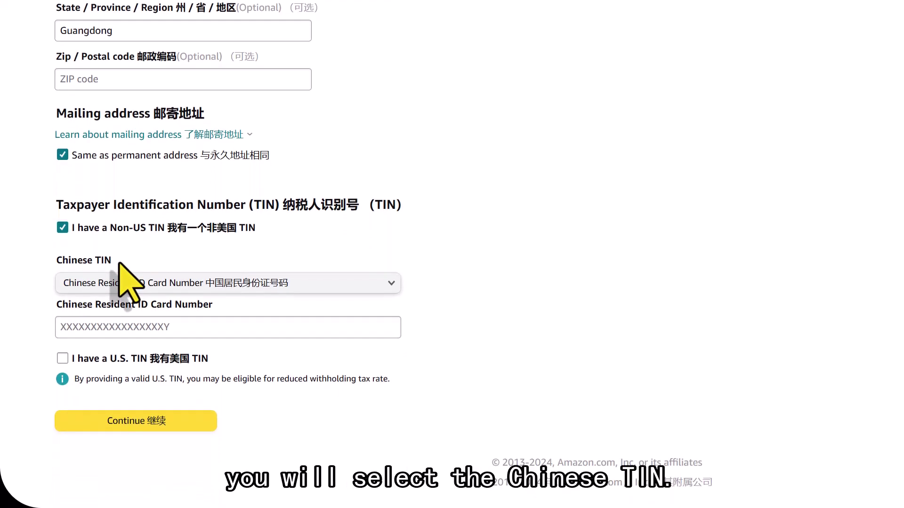
{"action": "left_click_drag", "start_coordinate": [115, 279], "coordinate": [71, 272]}
{"action": "left_click", "coordinate": [175, 288]}
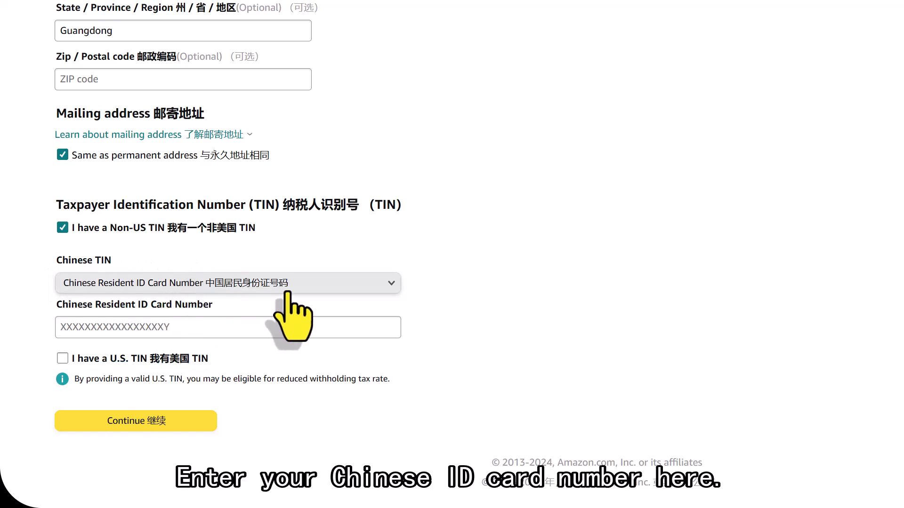
{"action": "left_click", "coordinate": [181, 334]}
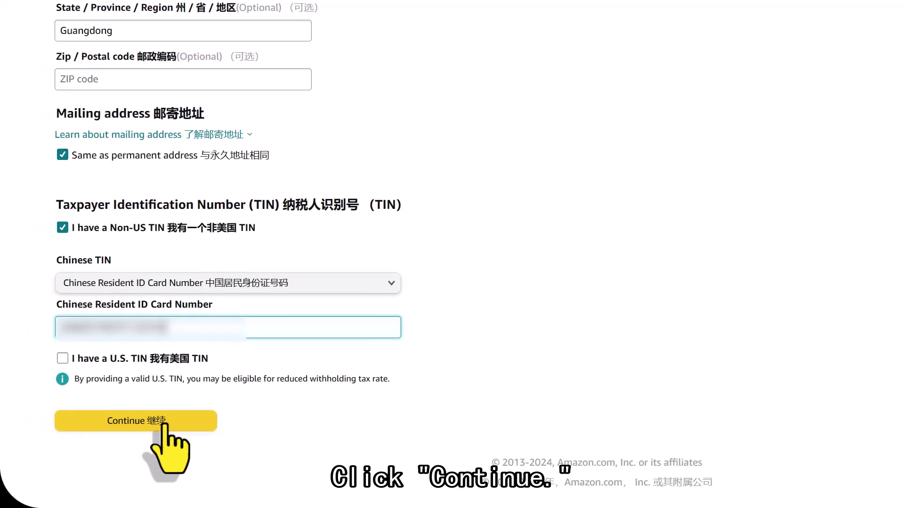
Submit the identity details, declare all services performed outside the U.S., and save to preview the W-8BEN.
{"action": "left_click", "coordinate": [174, 424]}
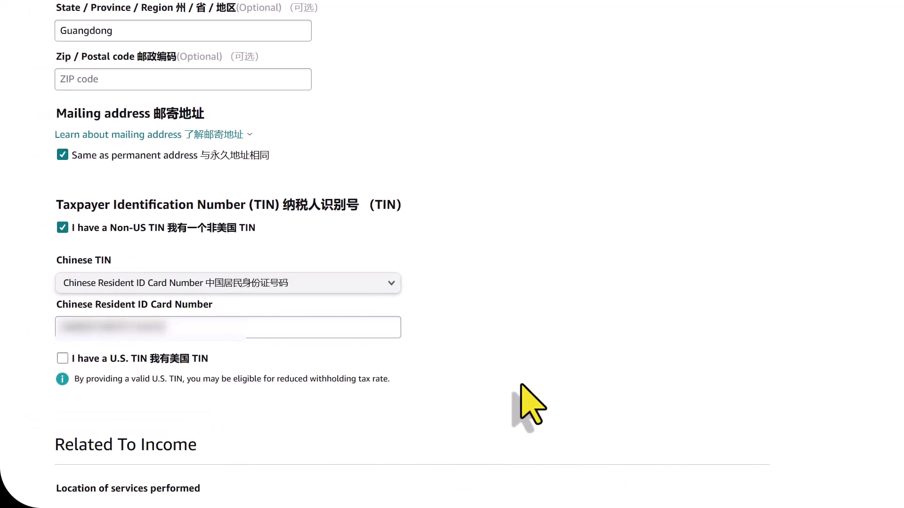
{"action": "scroll", "coordinate": [521, 385], "scroll_direction": "down", "scroll_amount": 4}
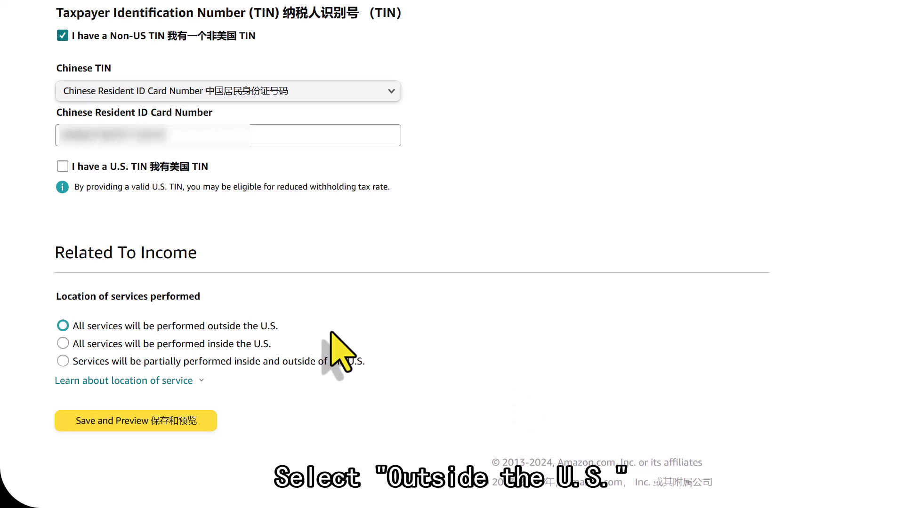
{"action": "left_click", "coordinate": [63, 326]}
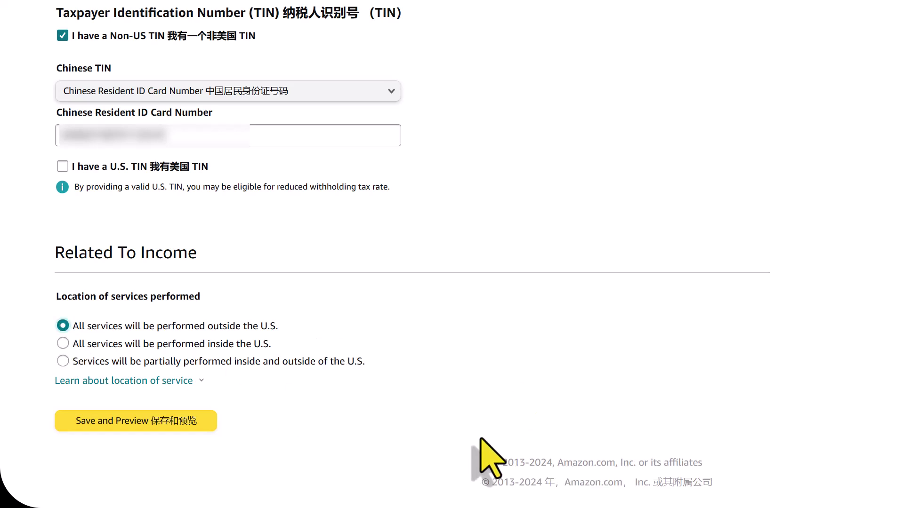
{"action": "left_click", "coordinate": [126, 421]}
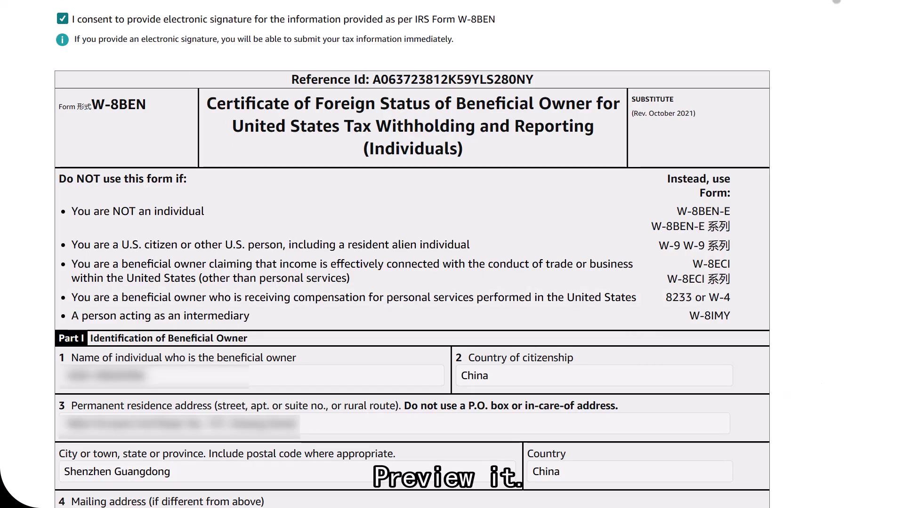
Tick the W-8BEN certification of capacity to sign for the named person.
{"action": "key", "text": "ctrl+a"}
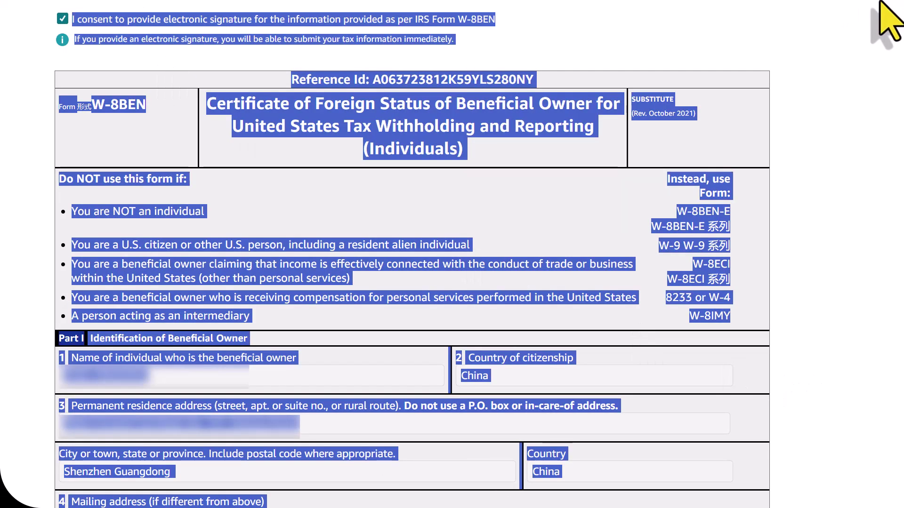
{"action": "left_click", "coordinate": [887, 24]}
{"action": "scroll", "coordinate": [115, 332], "scroll_direction": "down", "scroll_amount": 15}
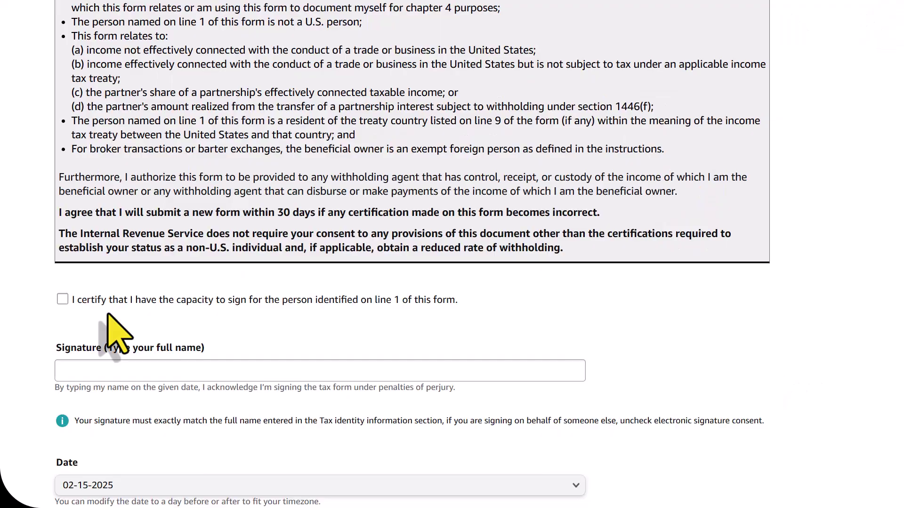
{"action": "left_click", "coordinate": [63, 301]}
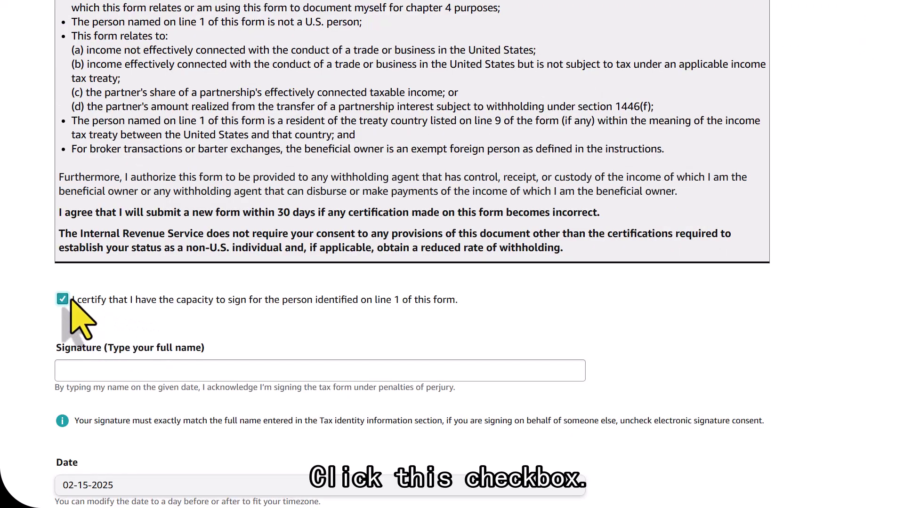
Sign the W-8BEN with the suggested full name, dated 02-15-2025.
{"action": "scroll", "coordinate": [72, 320], "scroll_direction": "down", "scroll_amount": 1}
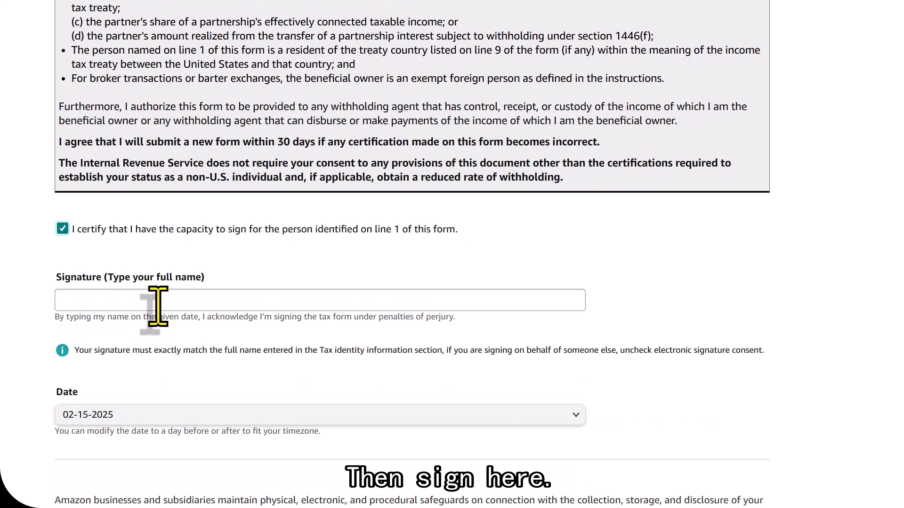
{"action": "left_click", "coordinate": [127, 300]}
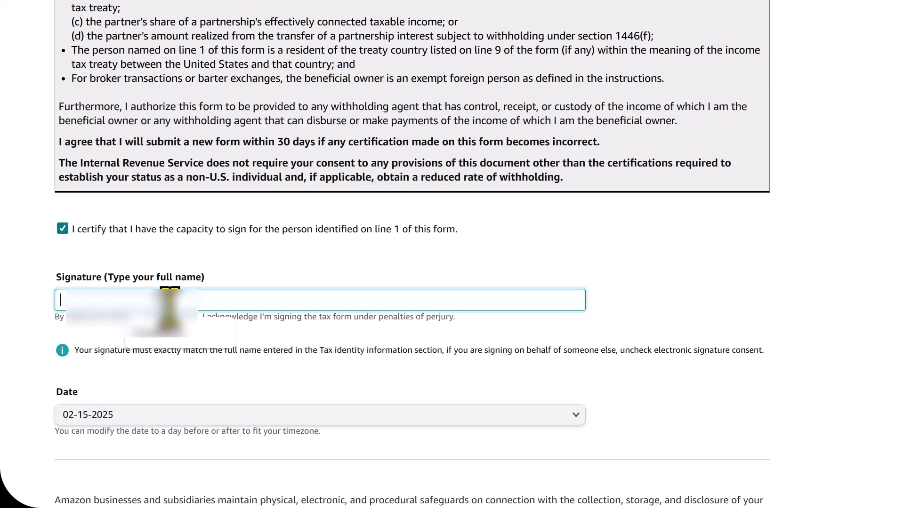
{"action": "left_click", "coordinate": [172, 320]}
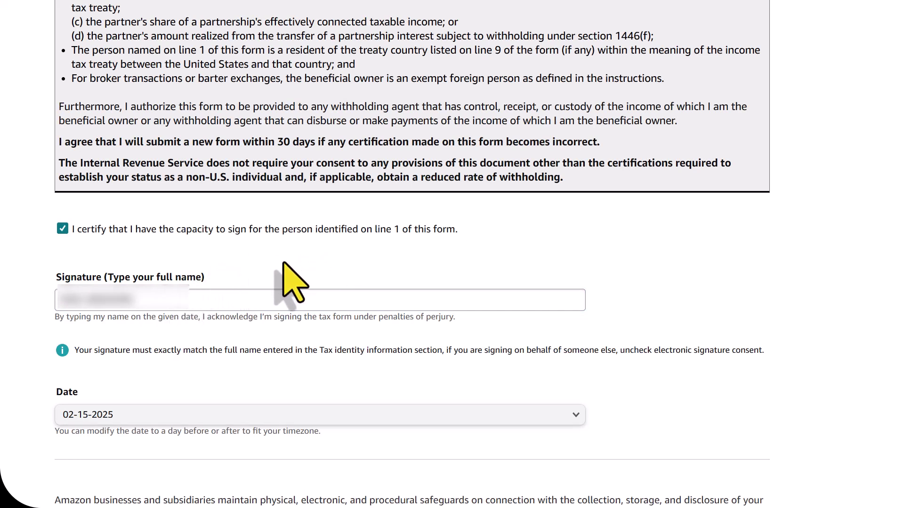
{"action": "scroll", "coordinate": [258, 302], "scroll_direction": "down", "scroll_amount": 3}
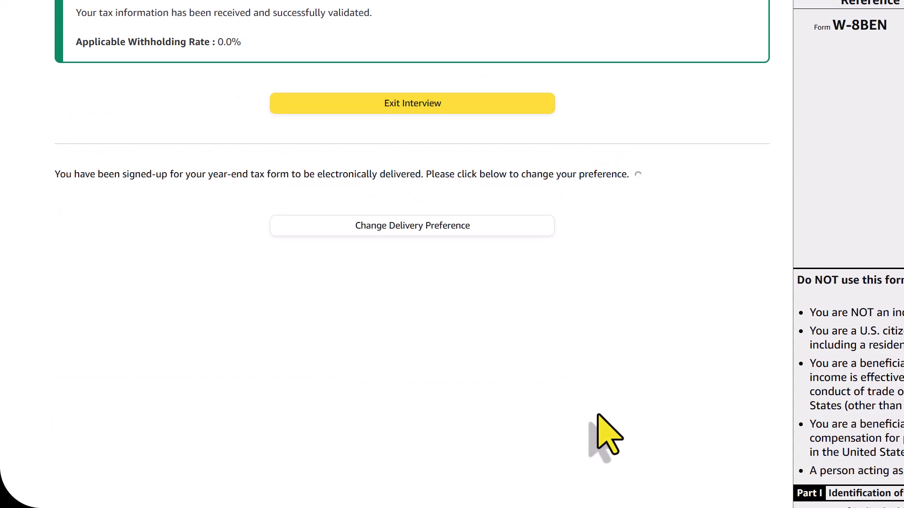
Confirm the successfully validated message and 0.0% withholding rate, then exit the tax interview.
{"action": "scroll", "coordinate": [363, 60], "scroll_direction": "up", "scroll_amount": 3}
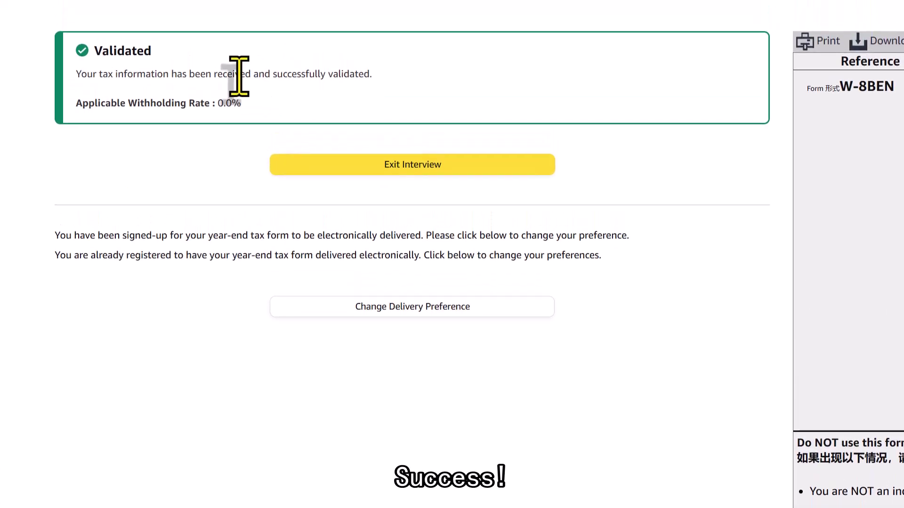
{"action": "left_click_drag", "start_coordinate": [351, 177], "coordinate": [196, 179]}
{"action": "left_click_drag", "start_coordinate": [241, 205], "coordinate": [146, 202]}
{"action": "scroll", "coordinate": [161, 177], "scroll_direction": "down", "scroll_amount": 2}
{"action": "left_click", "coordinate": [176, 180]}
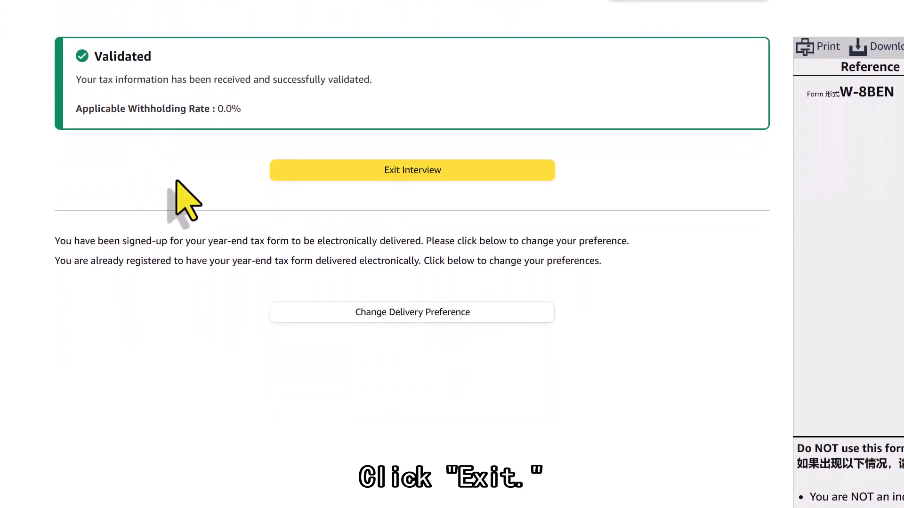
{"action": "scroll", "coordinate": [176, 180], "scroll_direction": "up", "scroll_amount": 1}
{"action": "left_click", "coordinate": [394, 221]}
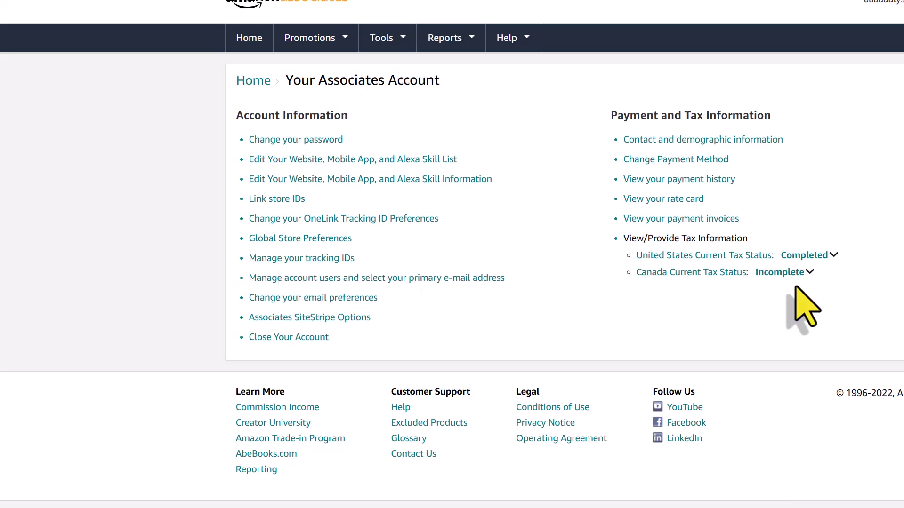
Verify the United States current tax status on the account page reads Completed.
{"action": "mouse_move", "coordinate": [809, 254]}
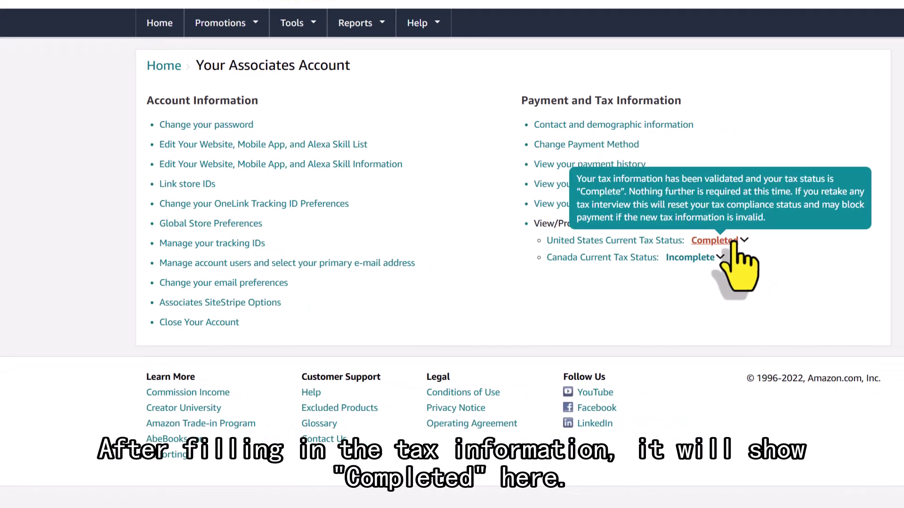
{"action": "left_click_drag", "start_coordinate": [826, 255], "coordinate": [796, 256]}
{"action": "left_click_drag", "start_coordinate": [496, 207], "coordinate": [481, 207]}
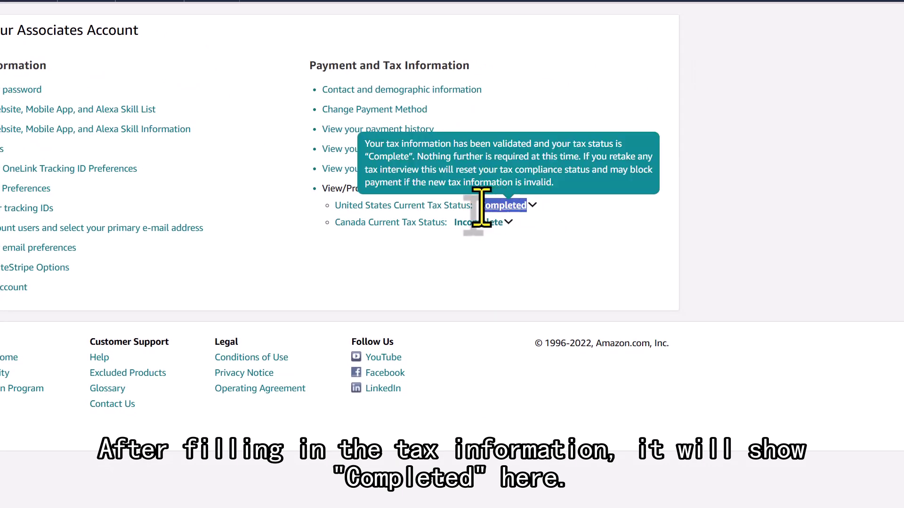